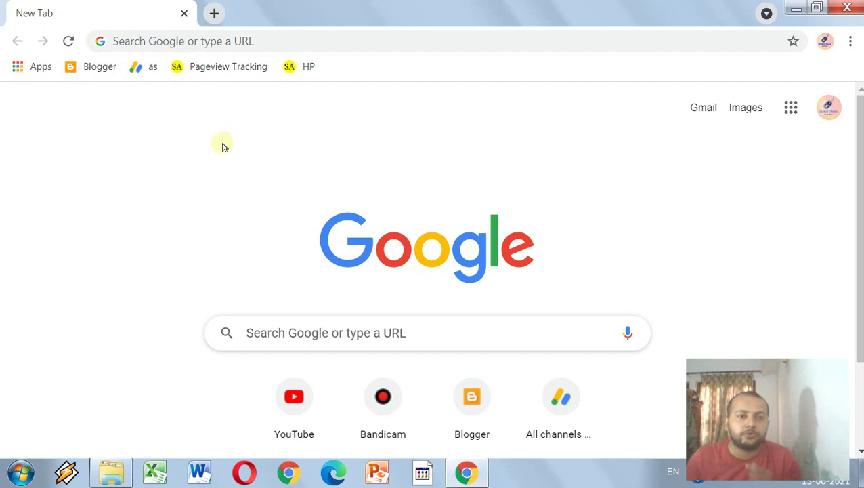
# Search Google for openshot, view the OpenShot Video Editor website, and close the browser.
pyautogui.click(201, 43)
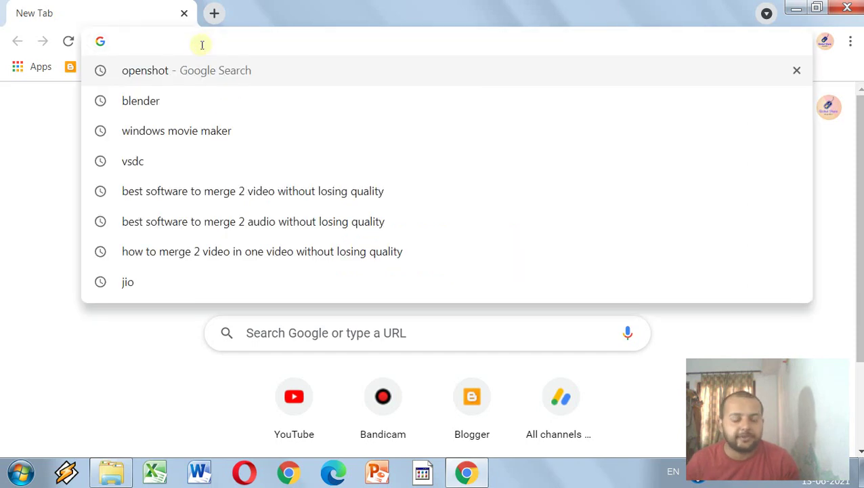
pyautogui.write('openshot')
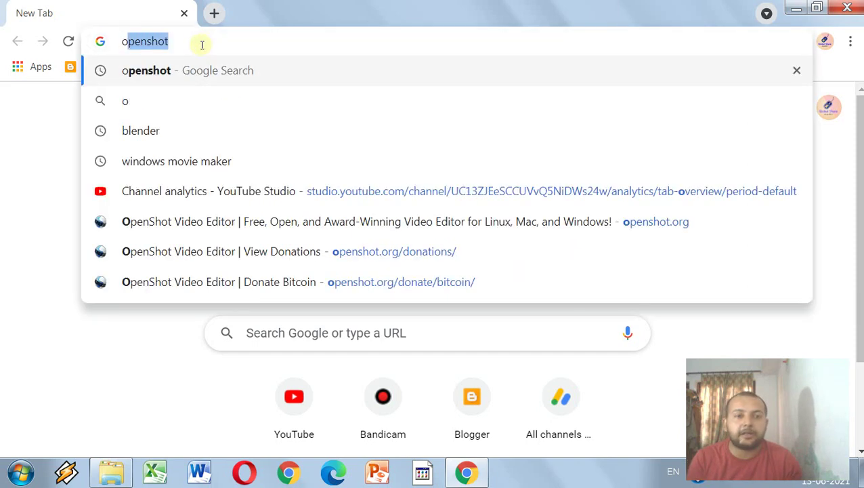
pyautogui.press('Return')
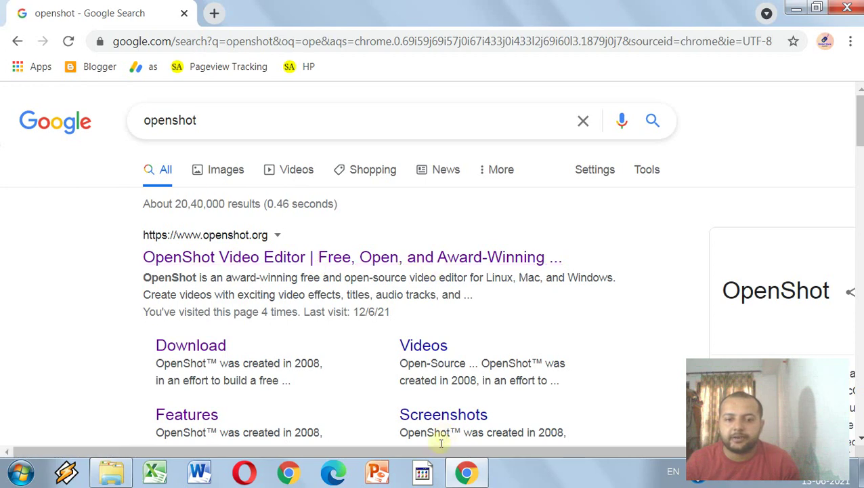
pyautogui.moveTo(413, 450); pyautogui.dragTo(620, 443)
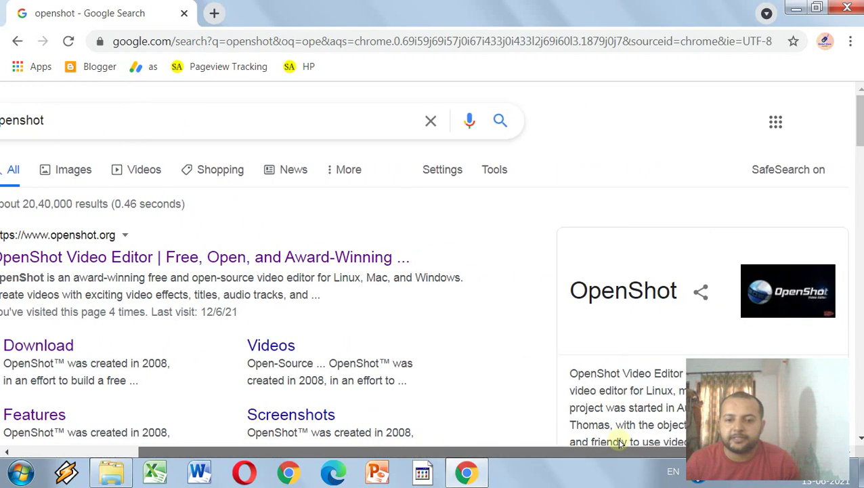
pyautogui.hscroll(-3, 302, 331)
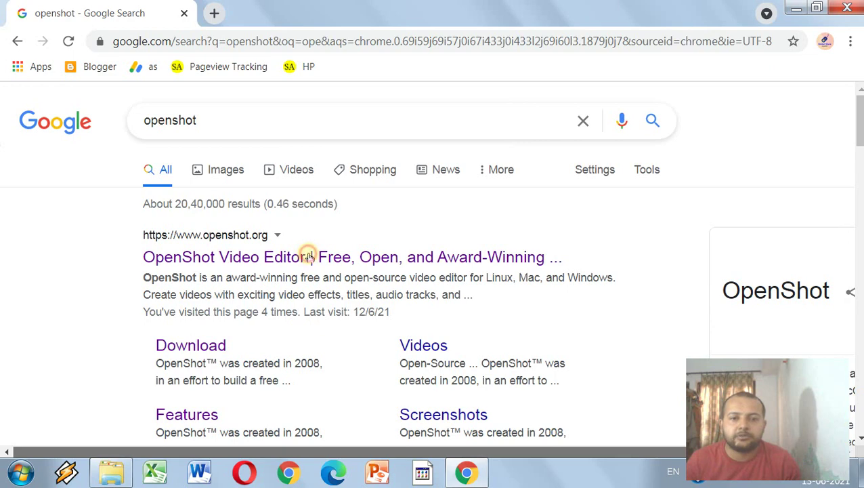
pyautogui.click(309, 257)
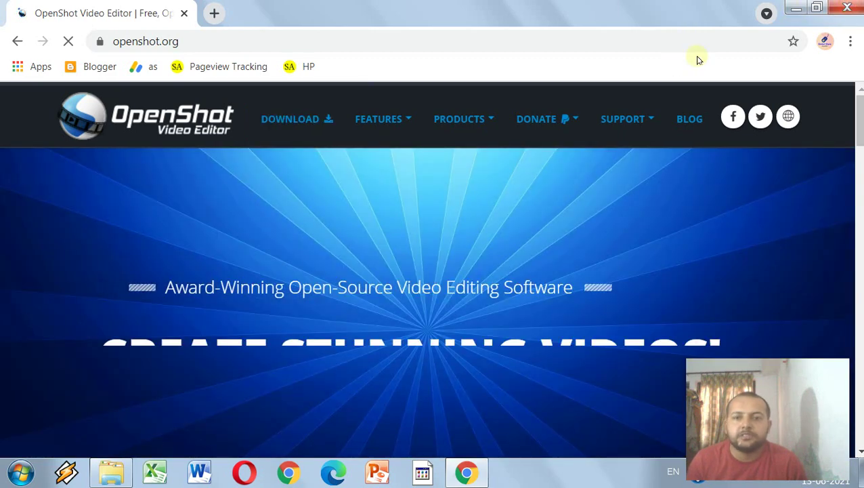
pyautogui.hotkey('alt', 'F4')
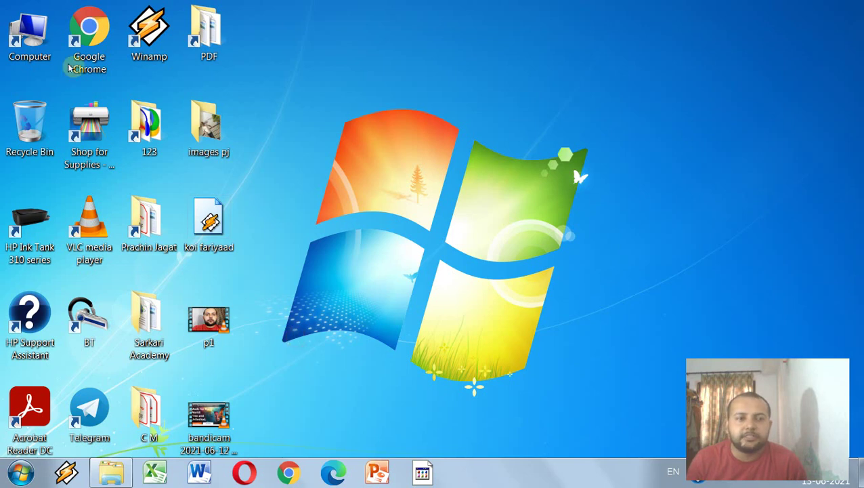
# Open the computer's Downloads folder and locate the OpenShot-v2.5.1-x86_64 installer.
pyautogui.doubleClick(22, 27)
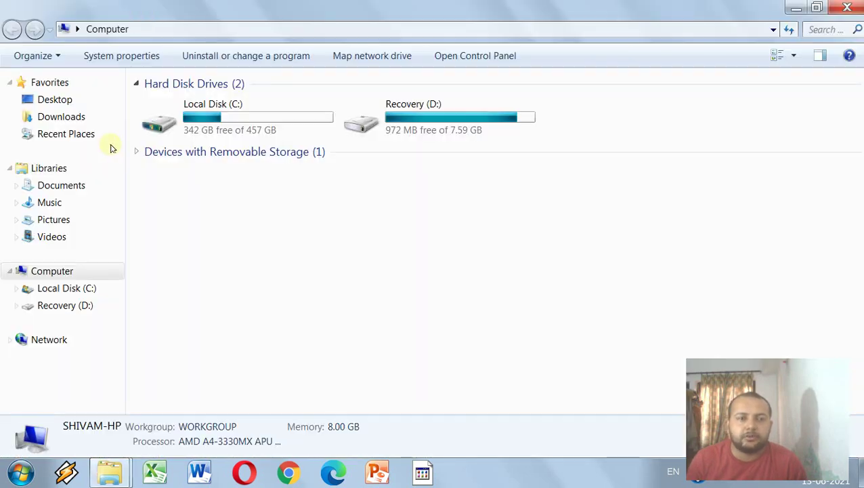
pyautogui.click(51, 117)
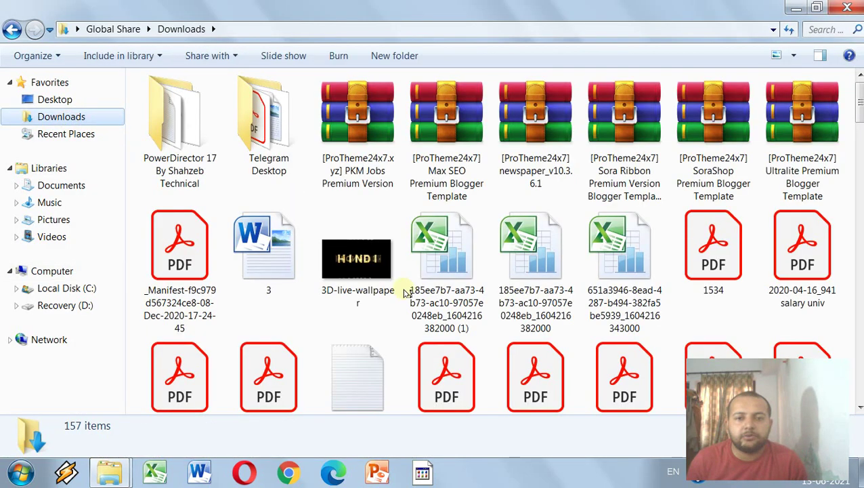
pyautogui.scroll(-1, 386, 329)
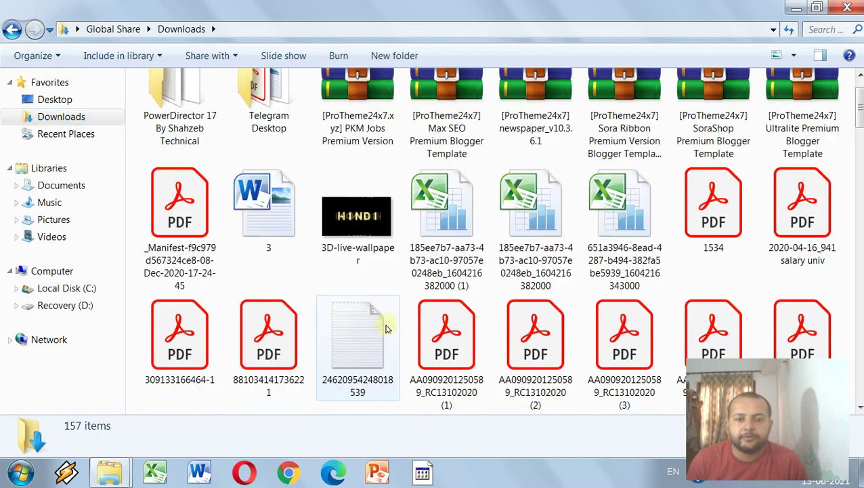
pyautogui.scroll(-15, 386, 328)
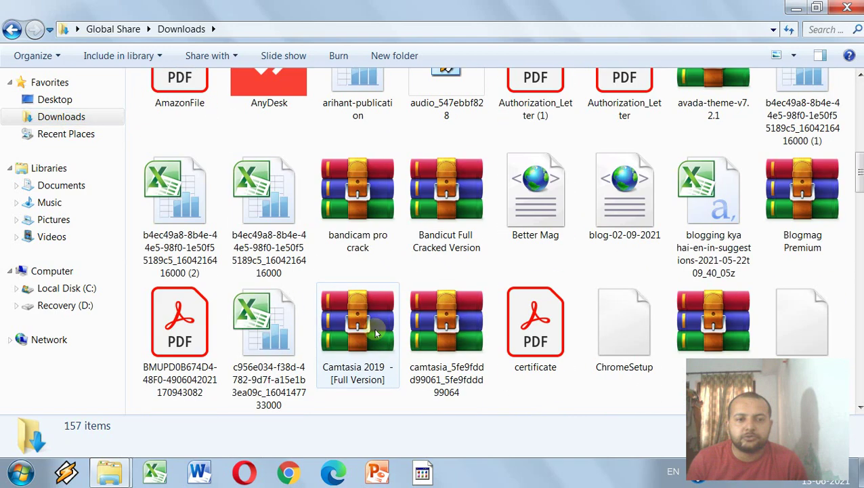
pyautogui.scroll(-20, 375, 332)
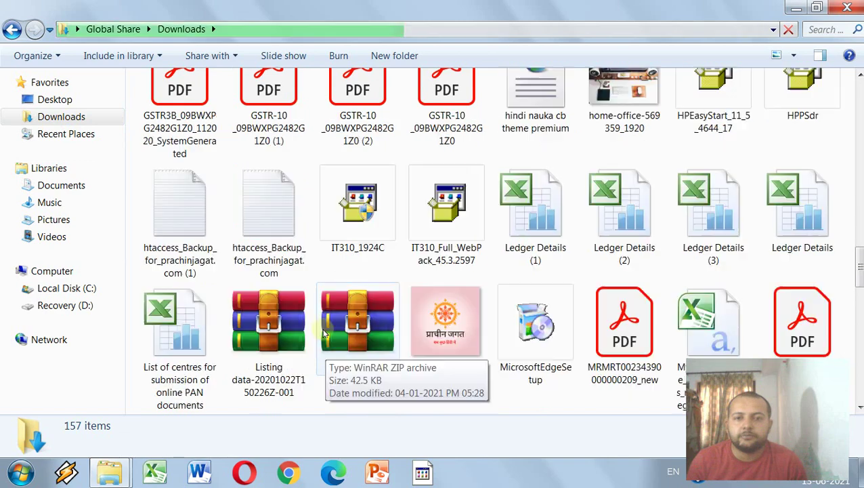
pyautogui.scroll(-8, 155, 311)
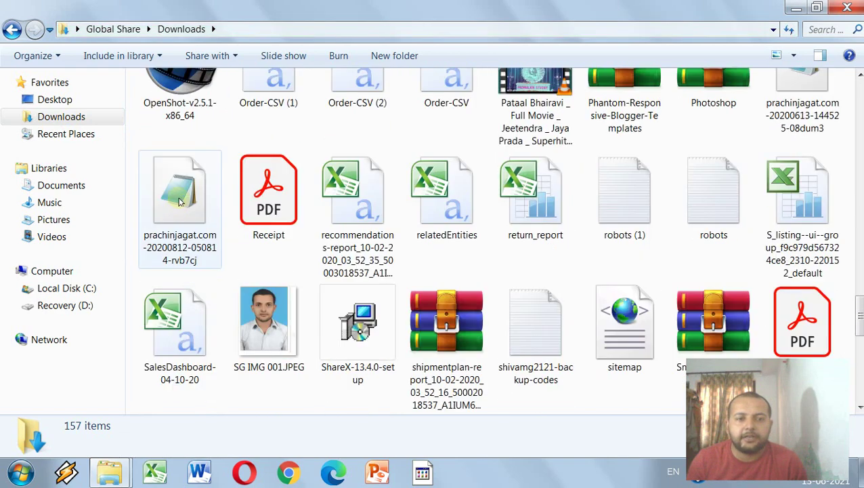
pyautogui.scroll(3, 179, 202)
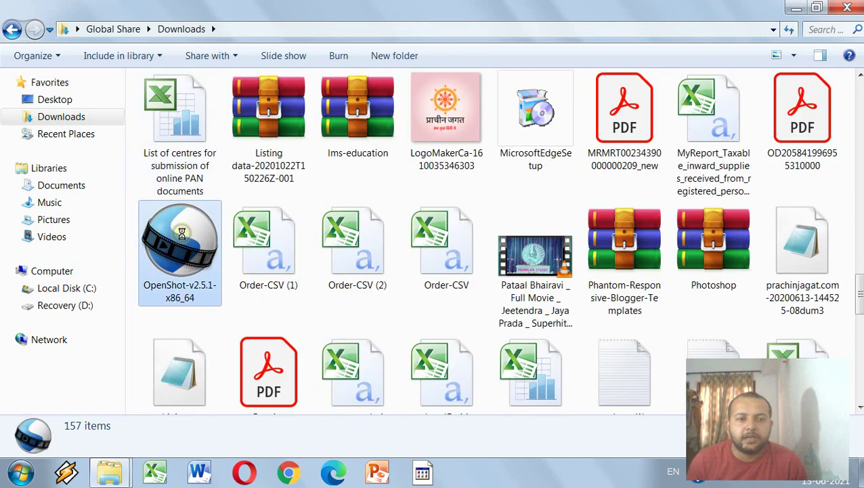
# Launch the OpenShot-v2.5.1-x86_64 installer and allow the file to run.
pyautogui.rightClick(180, 234)
pyautogui.click(237, 137)
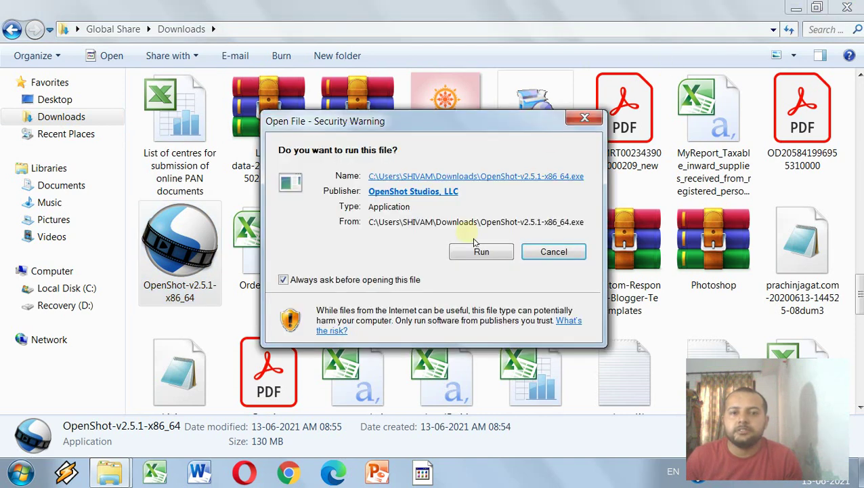
pyautogui.click(480, 251)
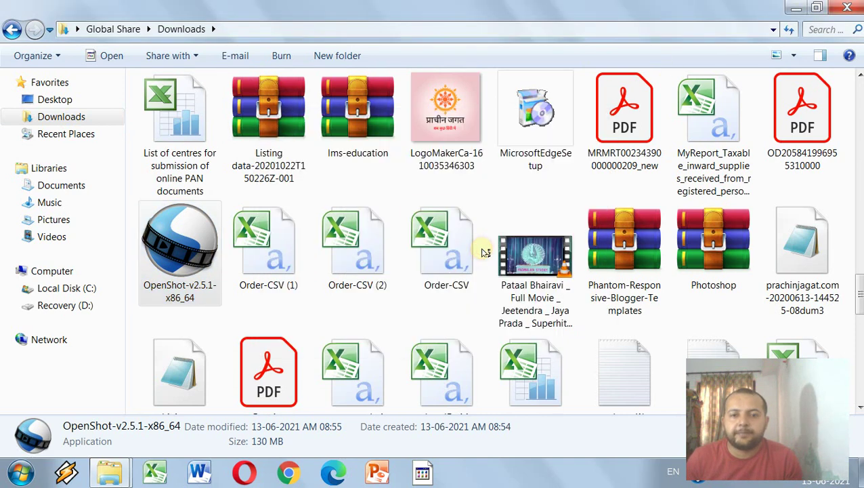
# Minimize the Downloads window and refresh the desktop.
pyautogui.click(799, 7)
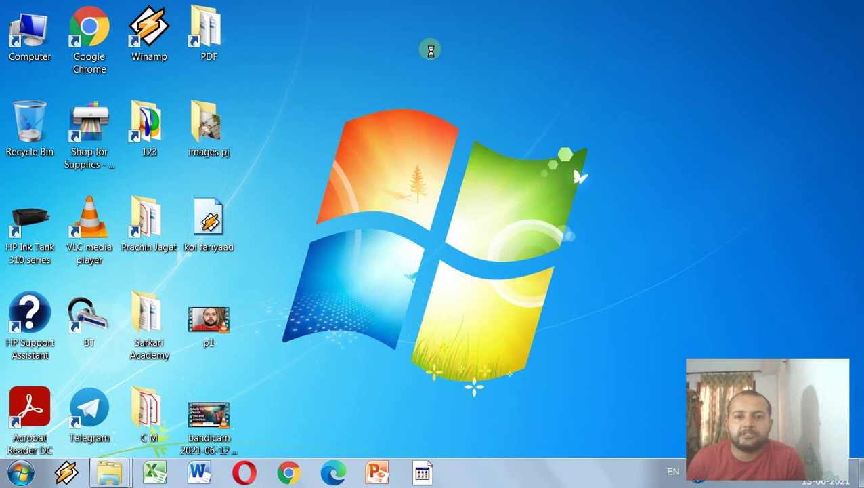
pyautogui.rightClick(428, 79)
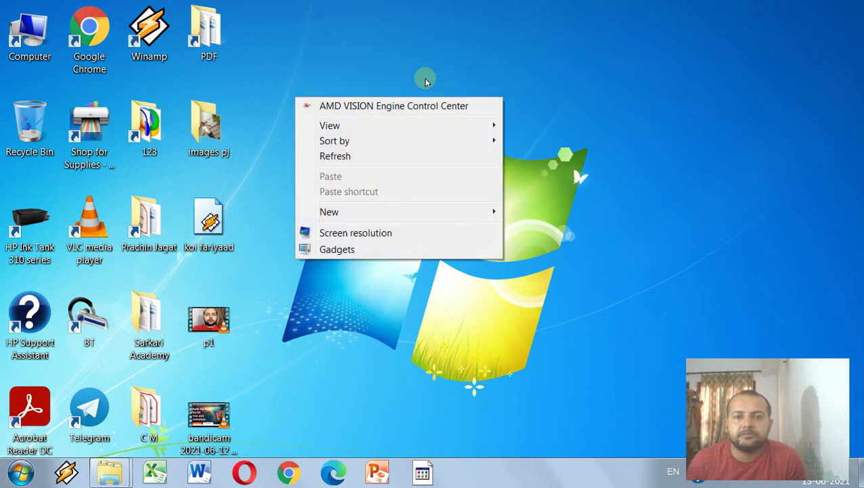
pyautogui.click(364, 156)
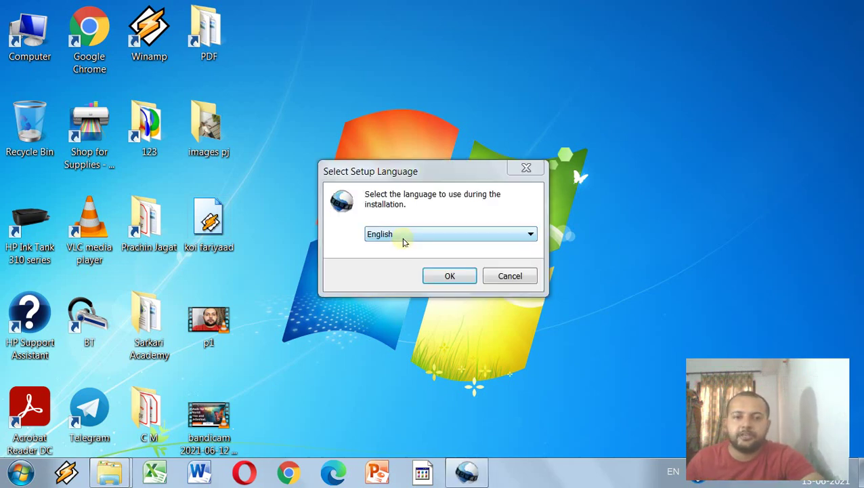
# Start the setup in English, accept the license agreement, and keep C:\Program Files\OpenShot Video Editor as the destination.
pyautogui.click(450, 277)
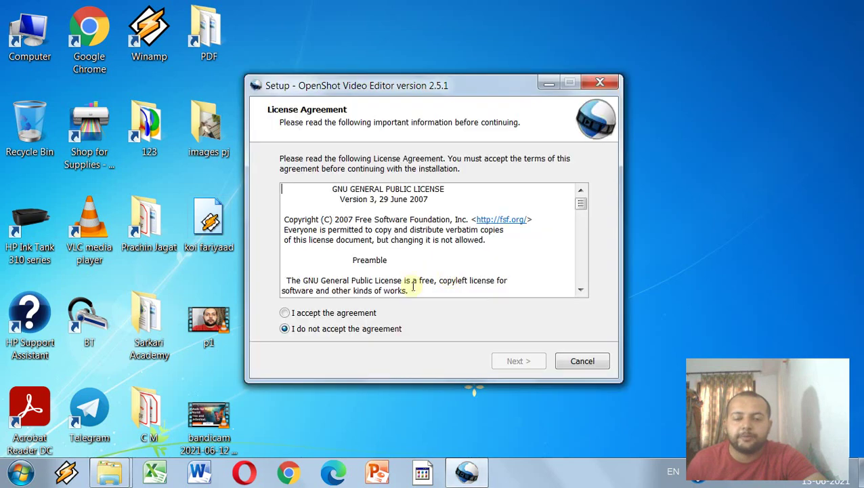
pyautogui.click(314, 315)
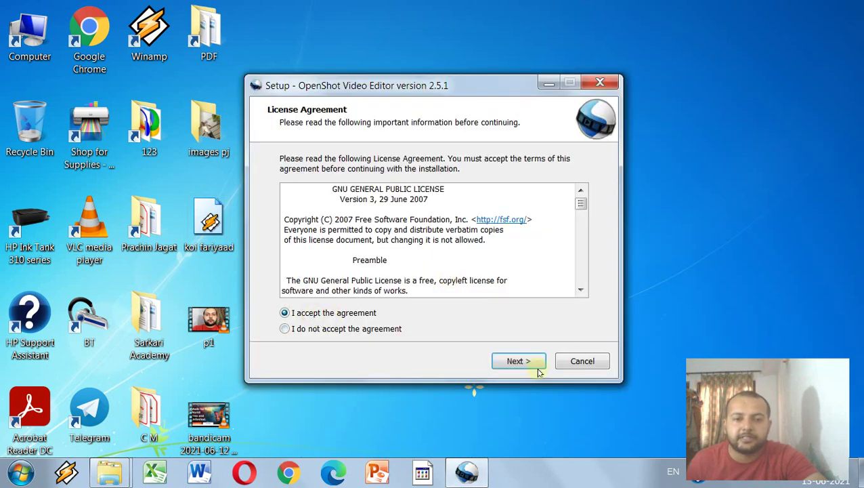
pyautogui.click(525, 362)
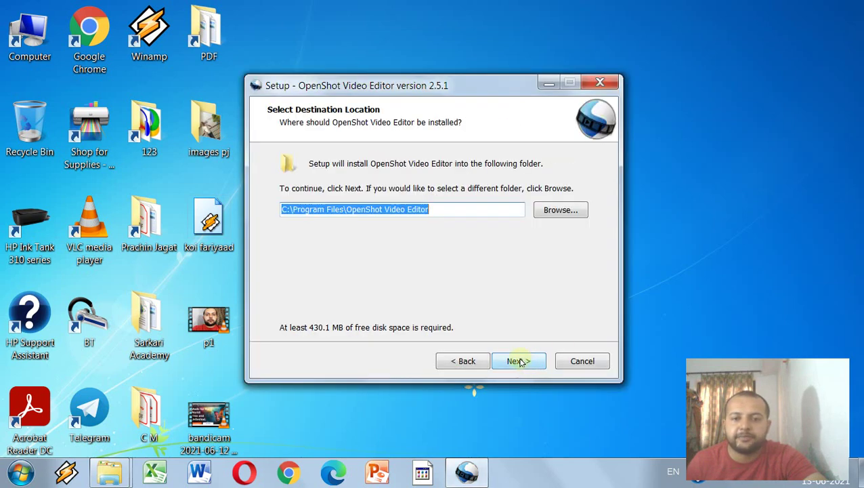
pyautogui.click(519, 362)
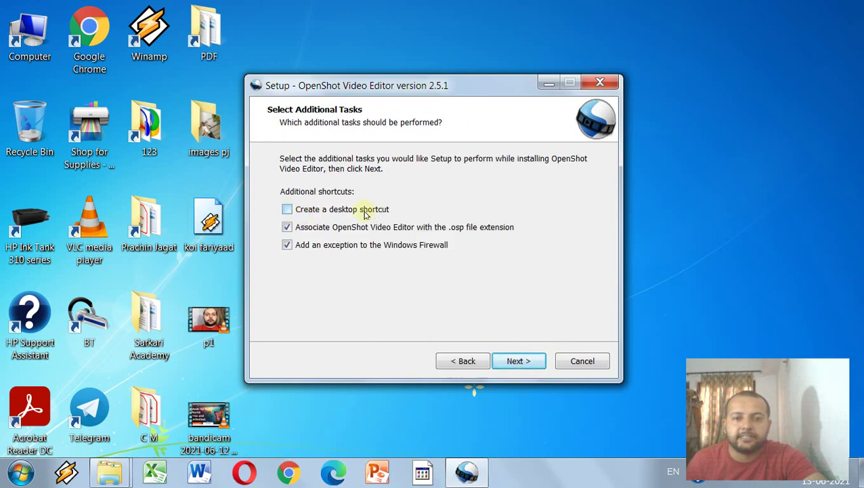
# Enable creating a desktop shortcut, review the additional tasks, and start the installation.
pyautogui.click(288, 210)
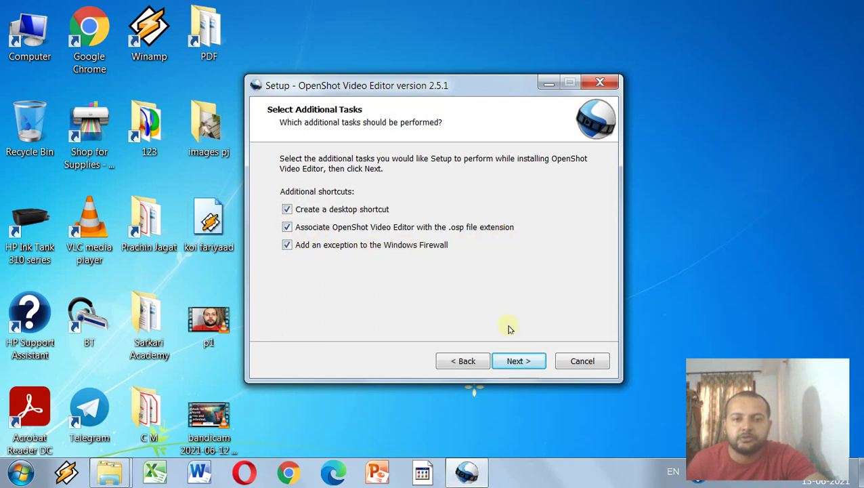
pyautogui.click(520, 363)
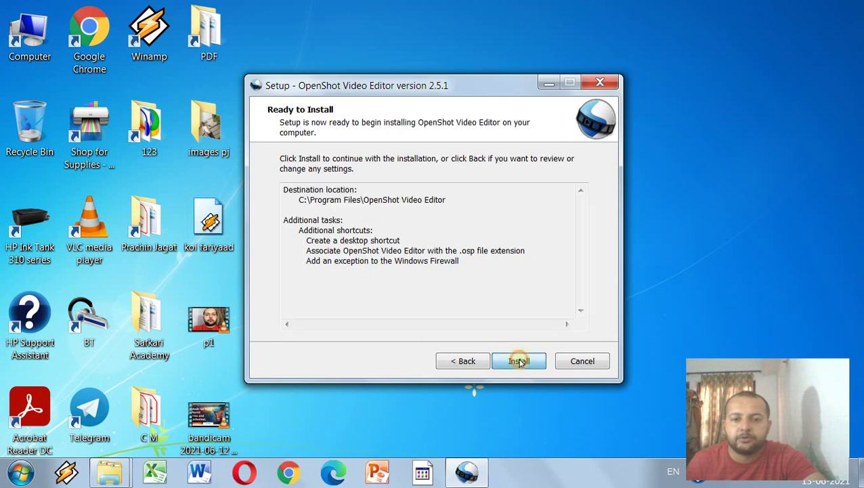
pyautogui.click(467, 361)
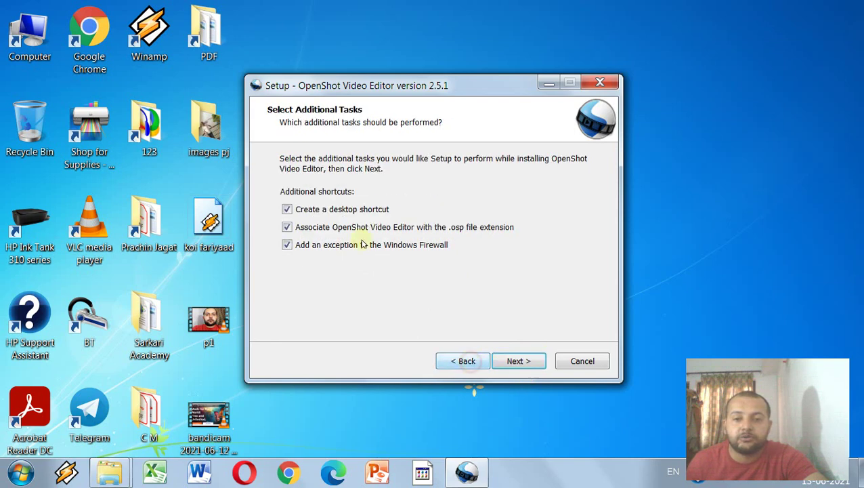
pyautogui.click(512, 360)
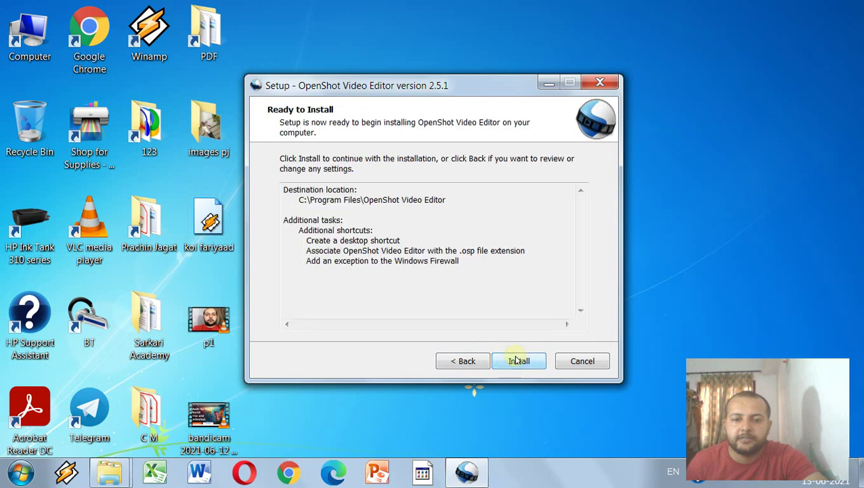
pyautogui.click(513, 358)
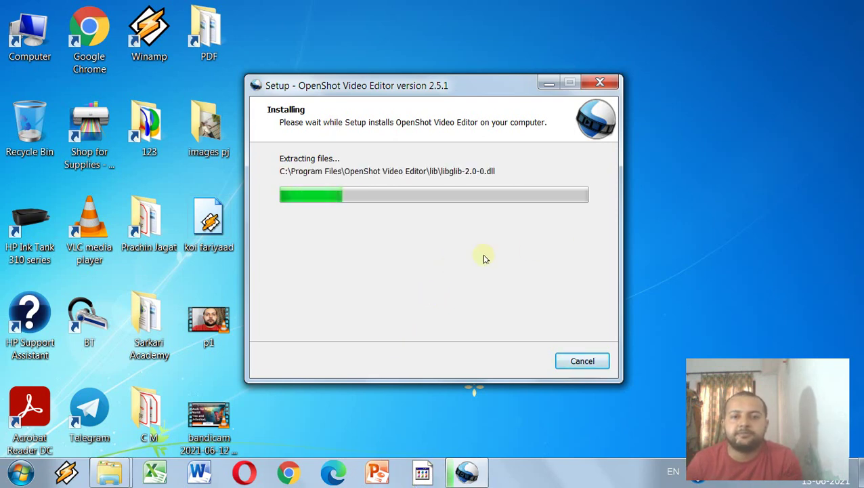
pyautogui.moveTo(401, 89); pyautogui.dragTo(387, 54)
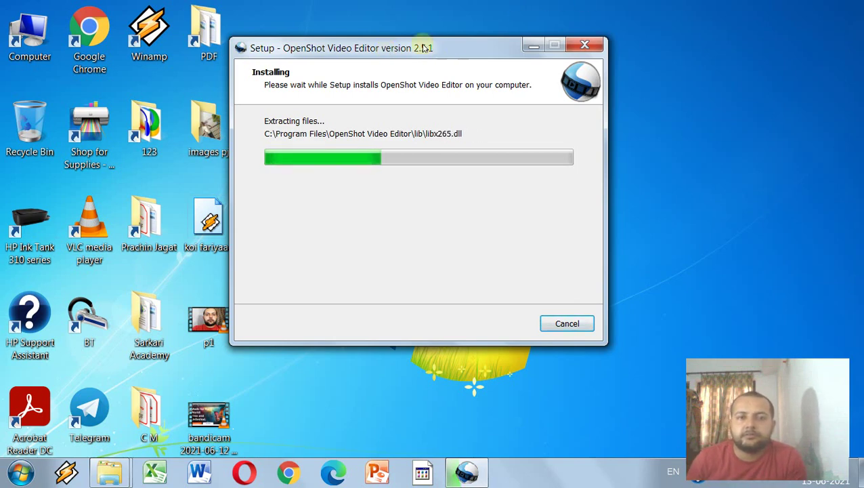
pyautogui.moveTo(423, 48); pyautogui.dragTo(447, 53)
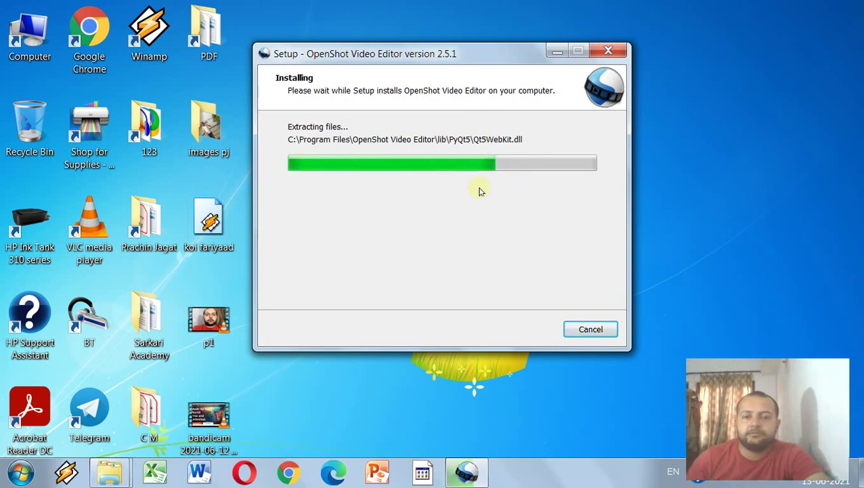
pyautogui.click(471, 476)
pyautogui.click(466, 473)
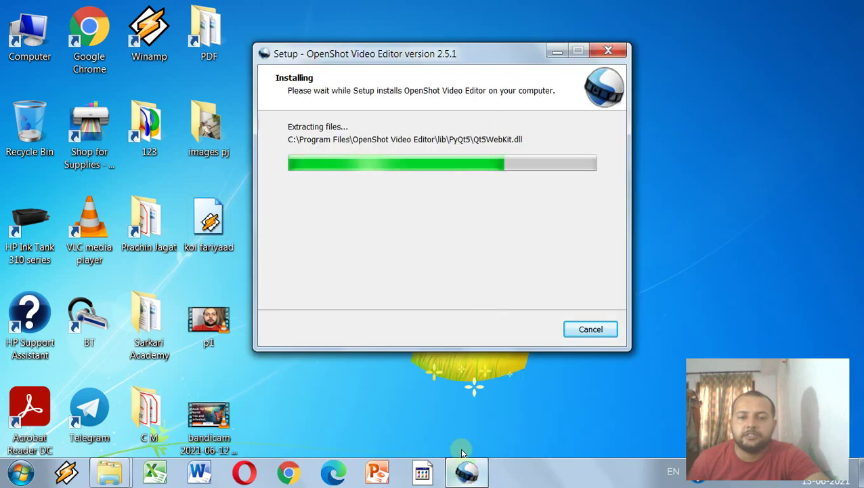
pyautogui.rightClick(435, 3)
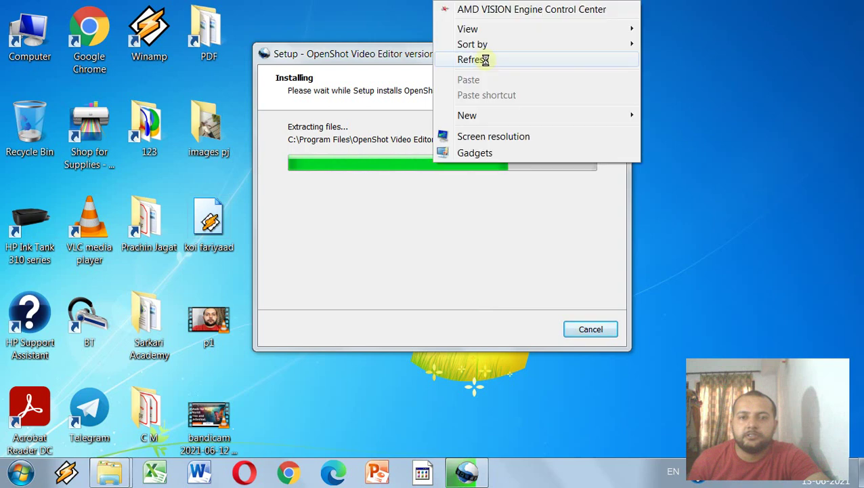
pyautogui.click(474, 60)
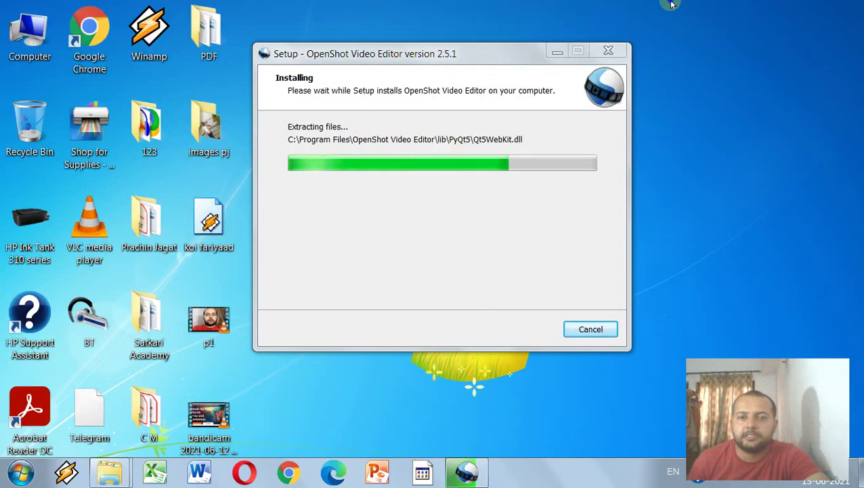
pyautogui.rightClick(698, 63)
pyautogui.click(696, 59)
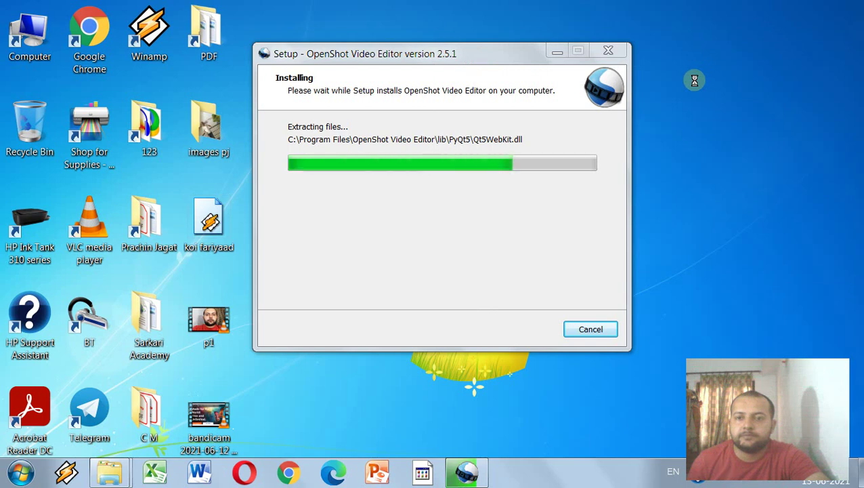
pyautogui.rightClick(694, 82)
pyautogui.click(677, 59)
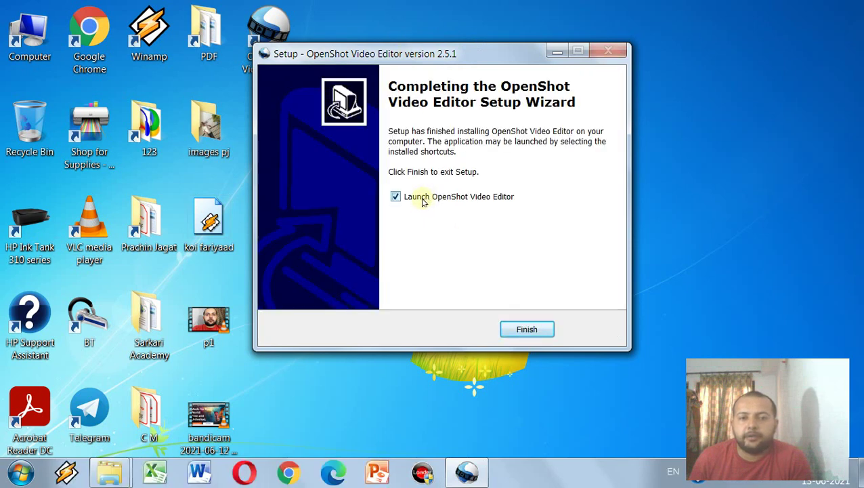
# Check the option to launch OpenShot Video Editor and finish the setup wizard.
pyautogui.click(423, 200)
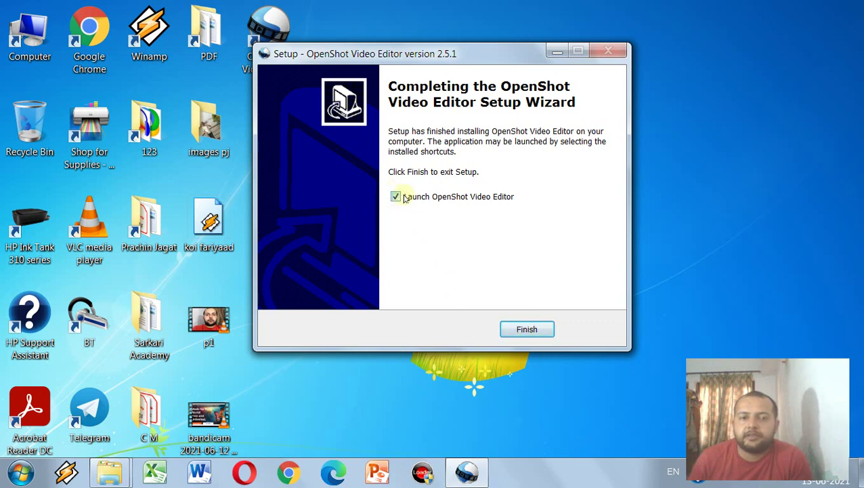
pyautogui.click(403, 196)
pyautogui.click(526, 329)
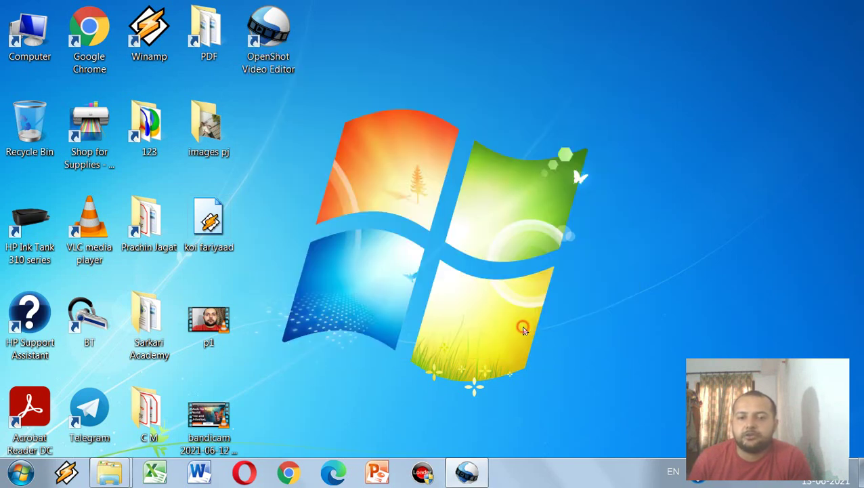
# Refresh the desktop and open OpenShot Video Editor from its desktop shortcut.
pyautogui.doubleClick(260, 31)
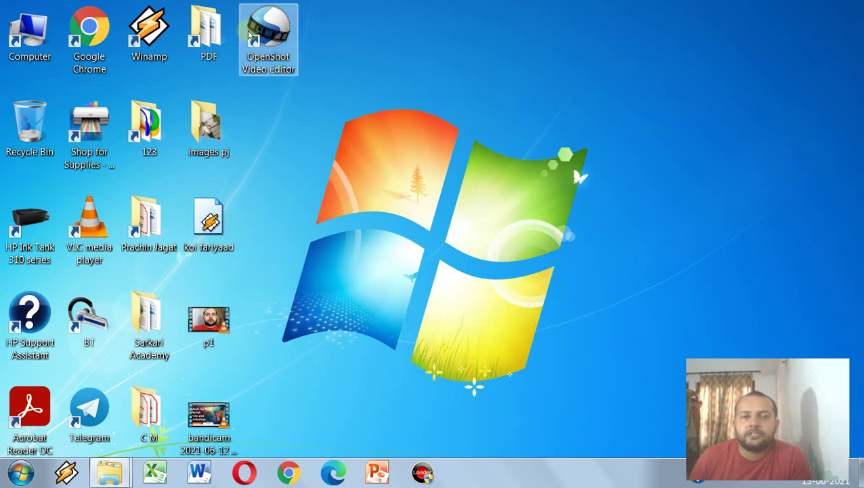
pyautogui.rightClick(378, 17)
pyautogui.click(428, 76)
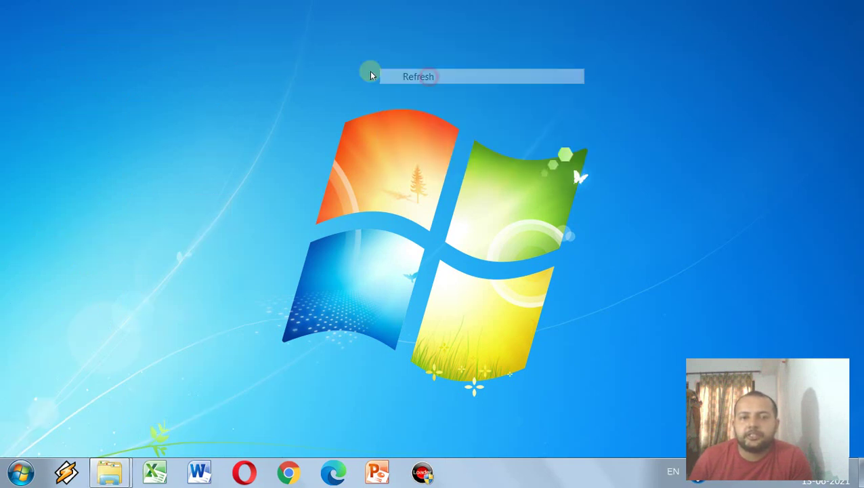
pyautogui.rightClick(264, 32)
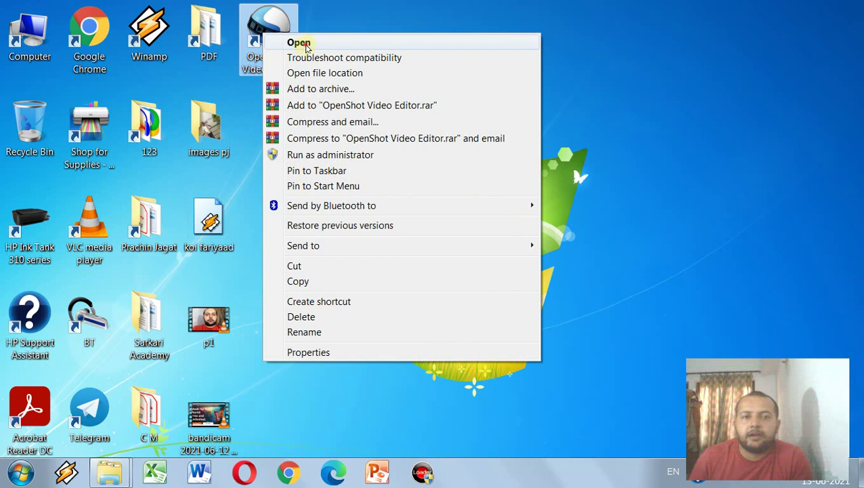
pyautogui.click(305, 44)
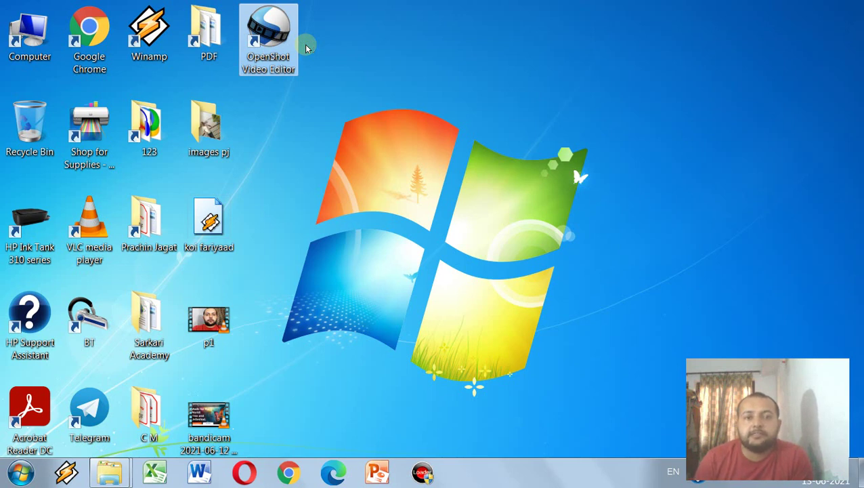
pyautogui.rightClick(331, 27)
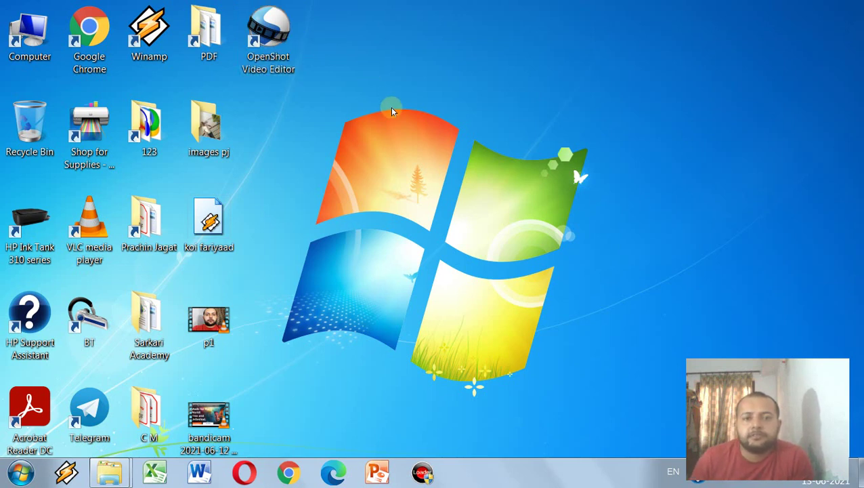
pyautogui.click(379, 86)
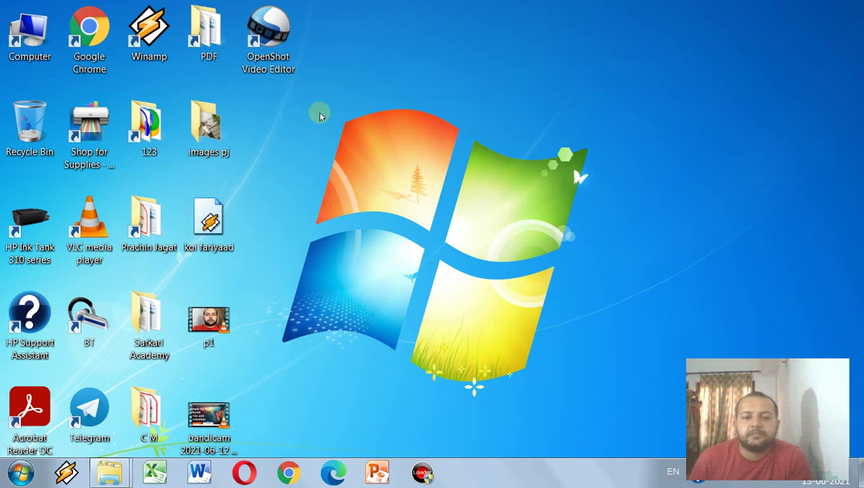
pyautogui.click(336, 71)
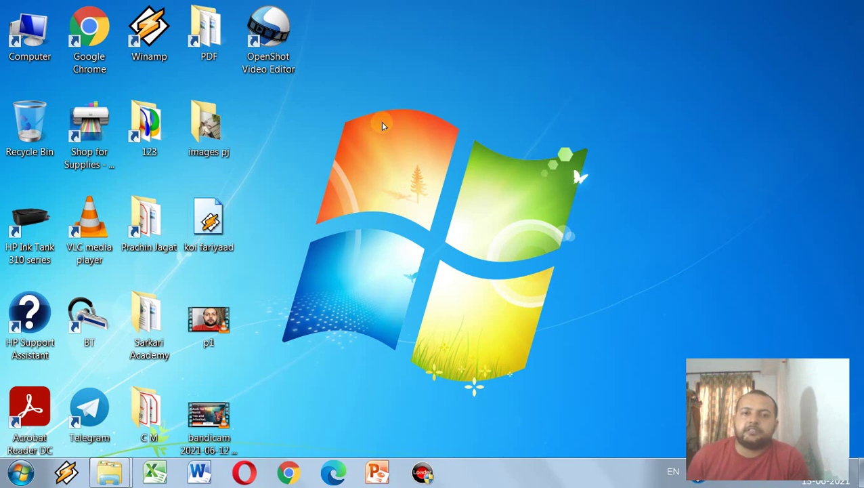
pyautogui.click(379, 130)
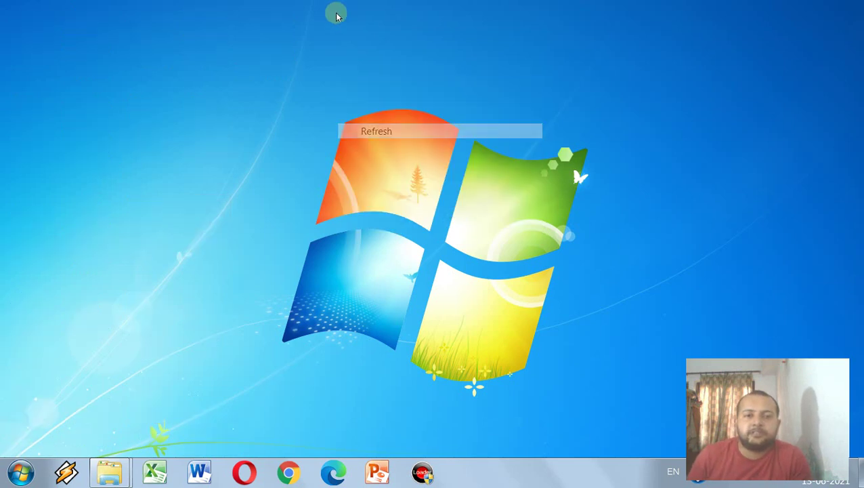
pyautogui.rightClick(378, 69)
pyautogui.click(381, 73)
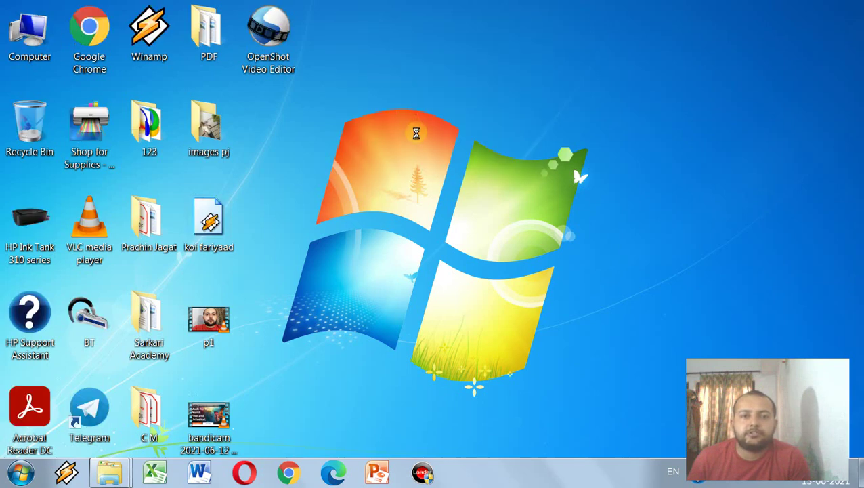
pyautogui.rightClick(382, 73)
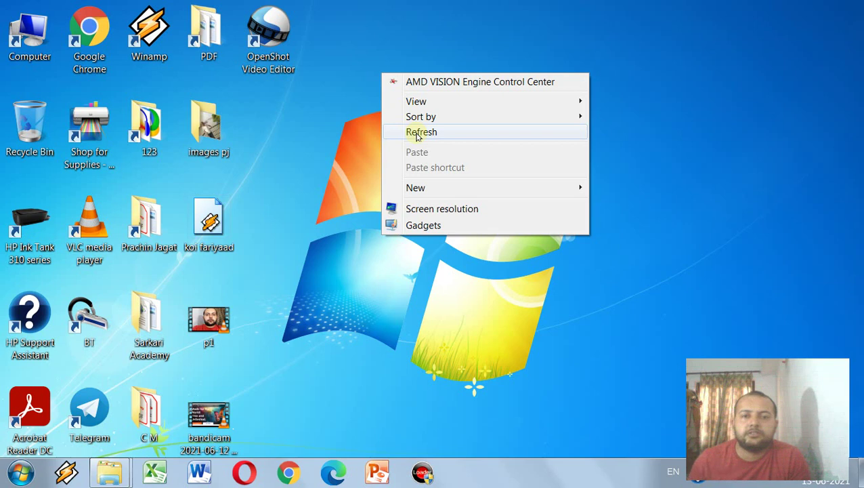
pyautogui.click(418, 133)
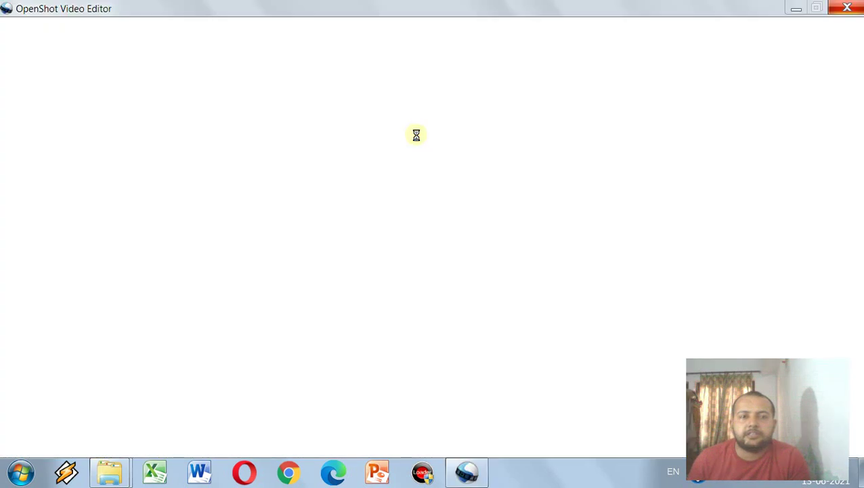